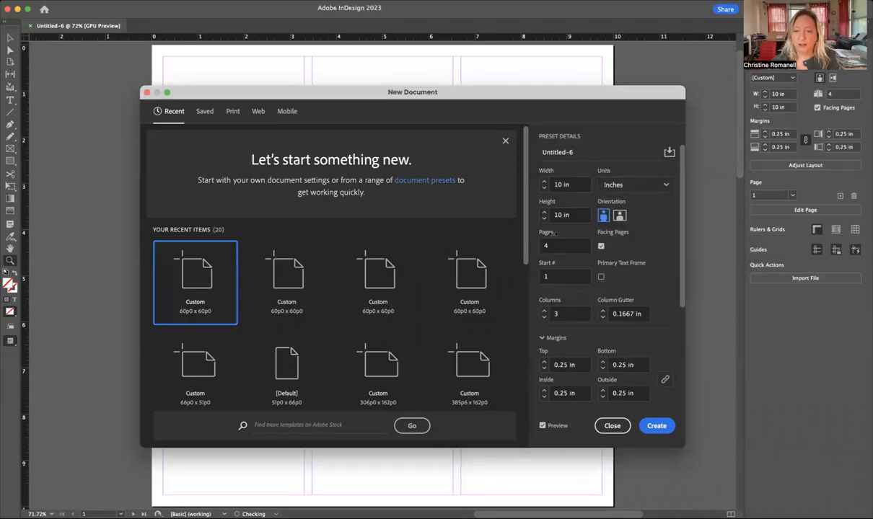
- Create a 10 × 10 in document with four facing pages, three columns, a 0.1667 in gutter and 0.25 in margins
click(553, 246)
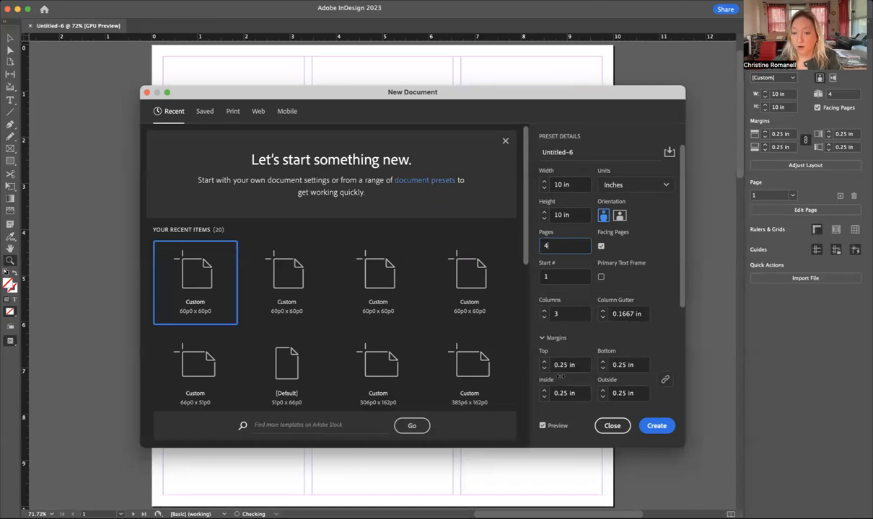
click(656, 426)
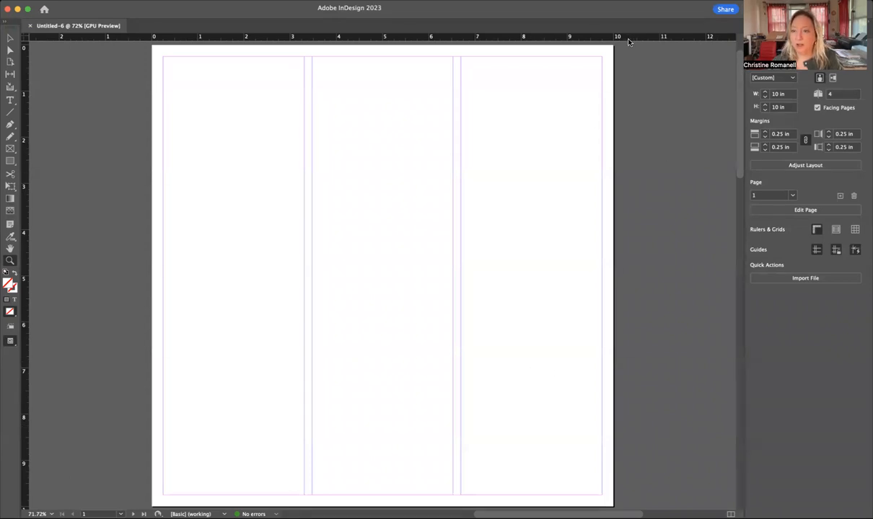
- Go to the page 2–3 spread and fit the whole spread in the window
key(super+F12)
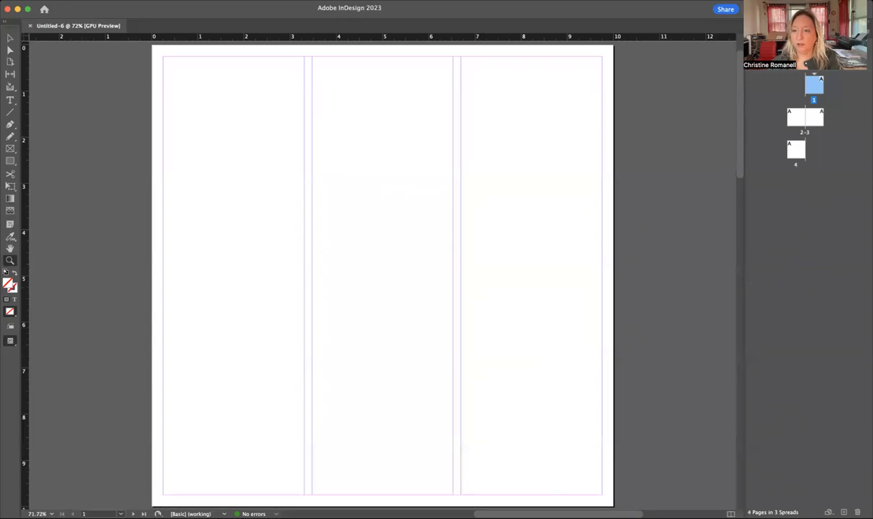
click(795, 117)
double_click(794, 117)
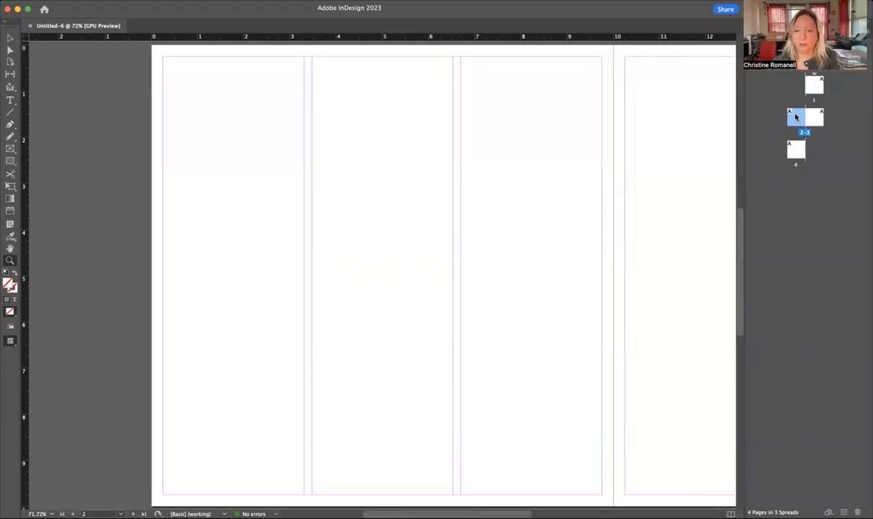
scroll(602, 243, right, 5)
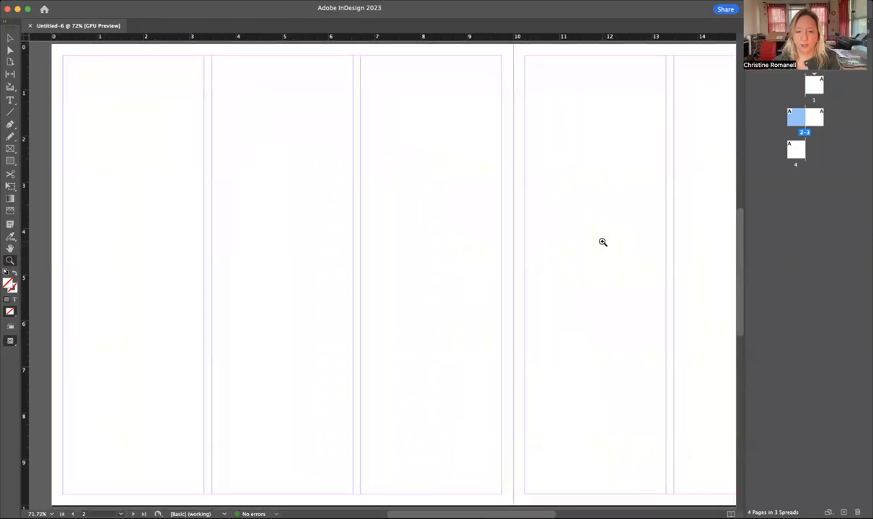
click(220, 5)
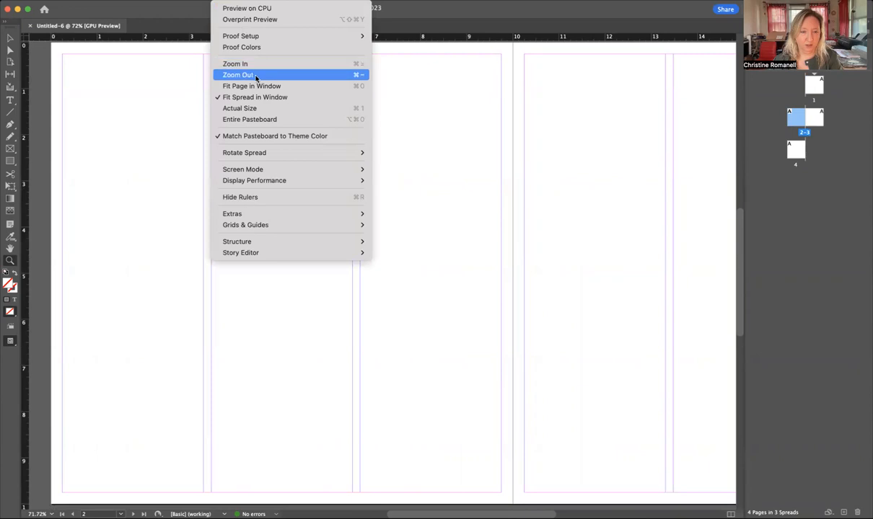
click(256, 97)
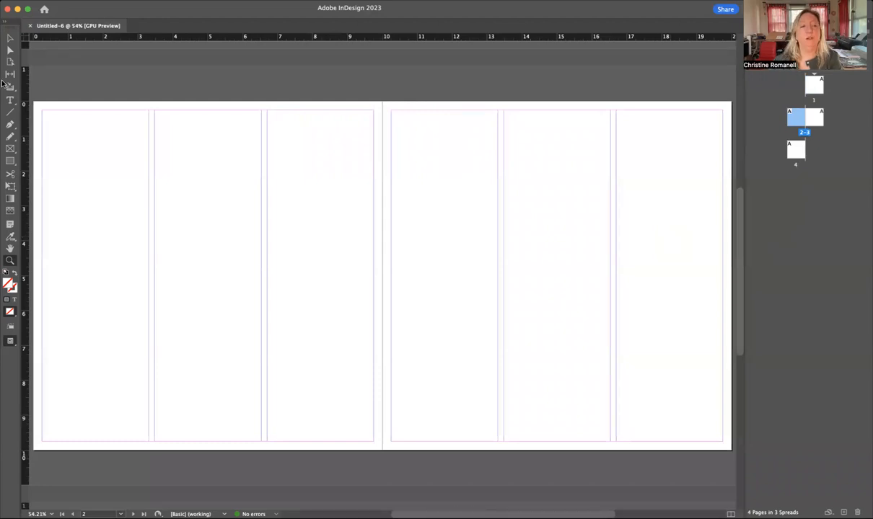
- Draw a text frame on page 2 and fit it between the side margins, about 9.5 in wide and 5.1 in tall
click(10, 100)
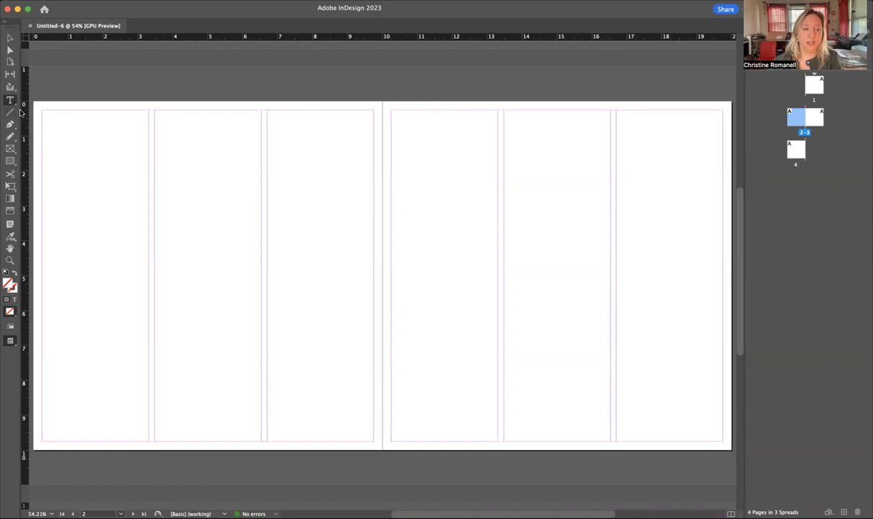
drag(53, 155, 272, 329)
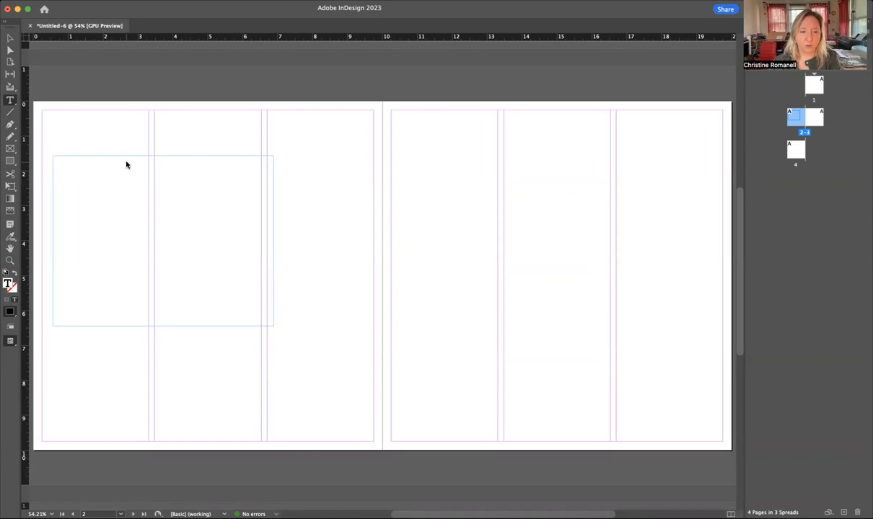
click(10, 38)
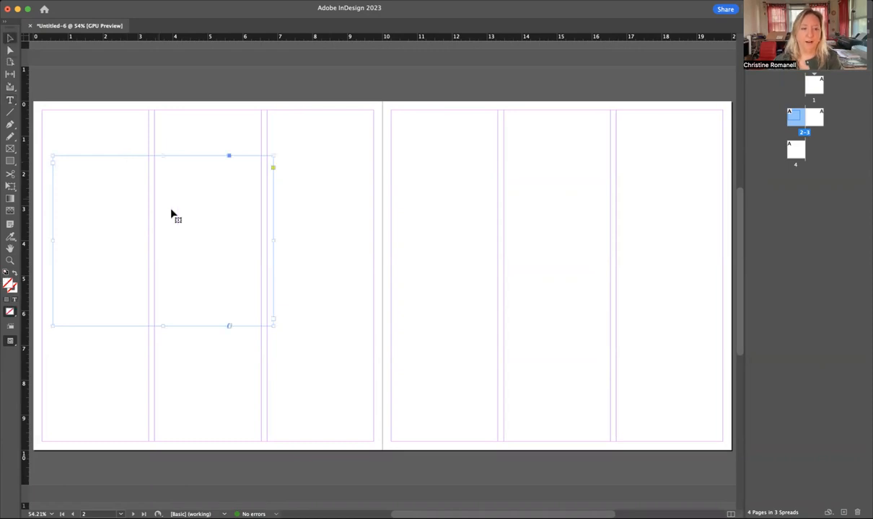
drag(171, 212, 161, 214)
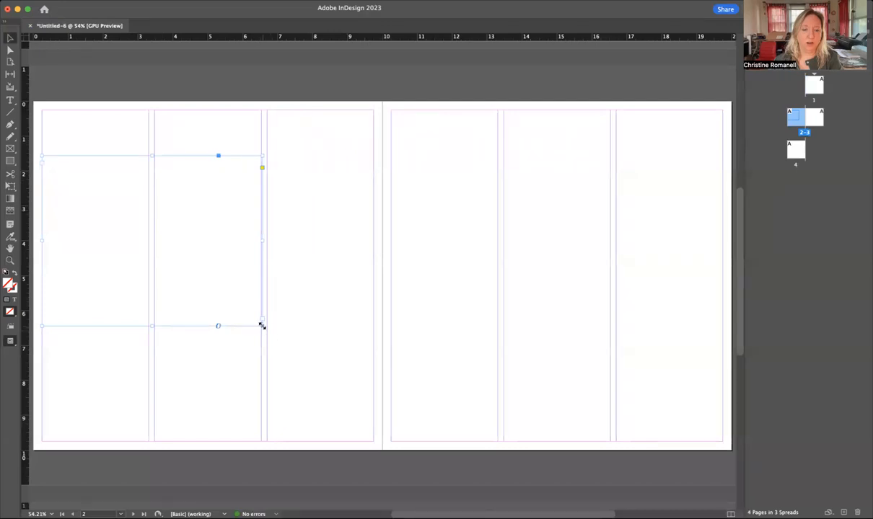
drag(262, 326, 372, 333)
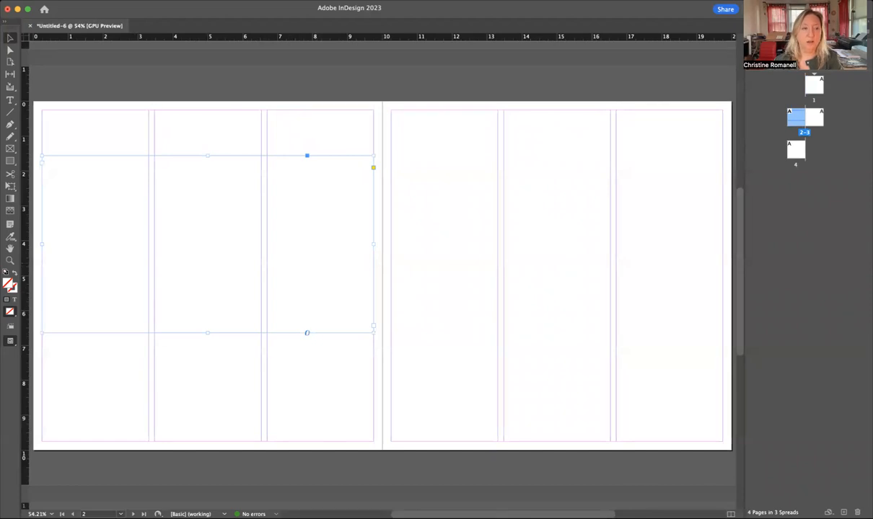
- Divide the text frame into three columns with a 0.1667 in gutter and fill it with placeholder text
right_click(160, 166)
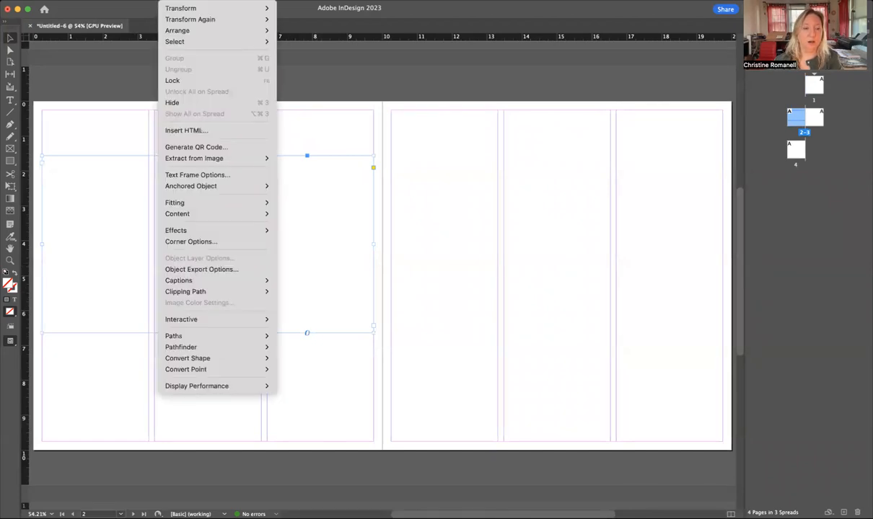
click(213, 176)
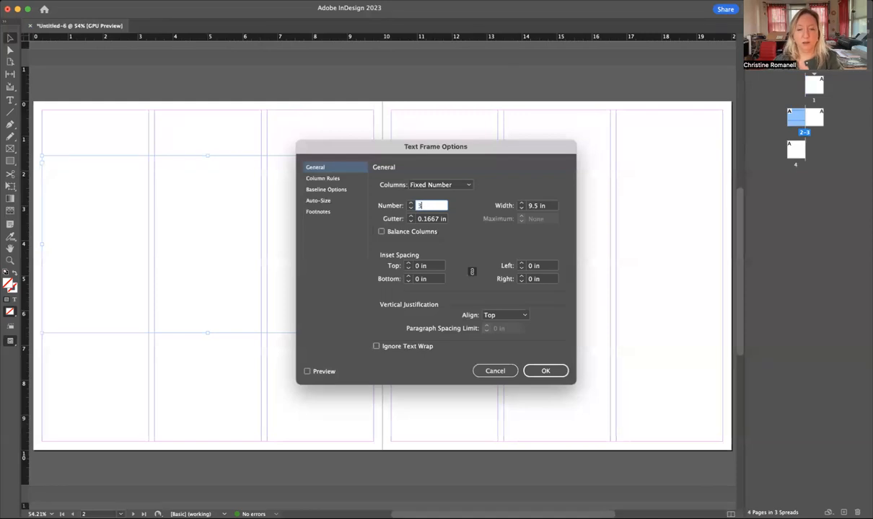
click(548, 371)
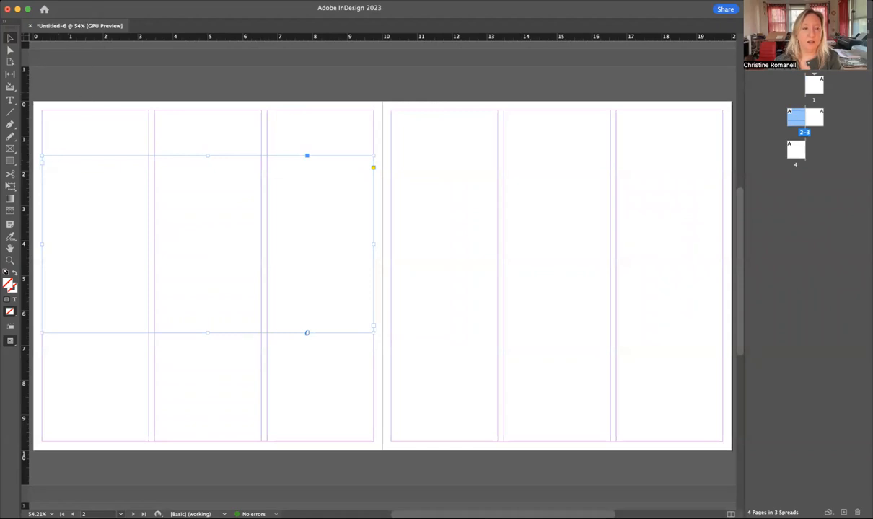
click(147, 1)
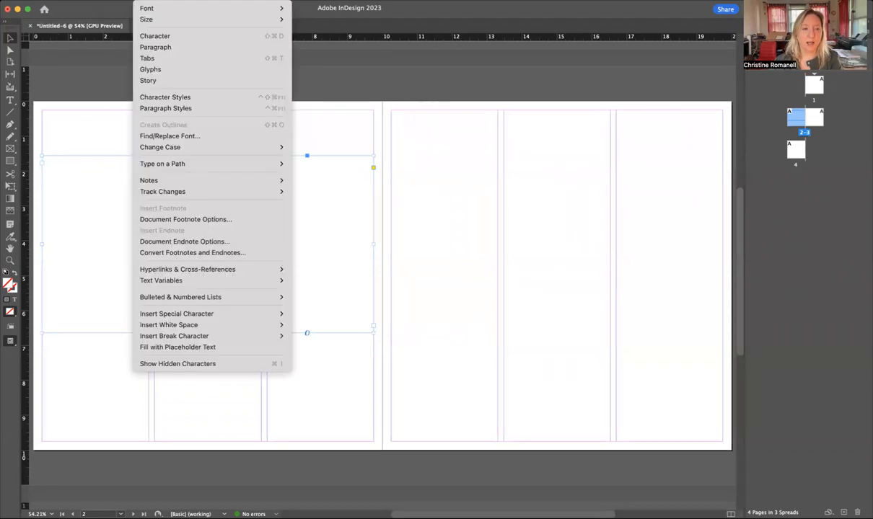
click(199, 350)
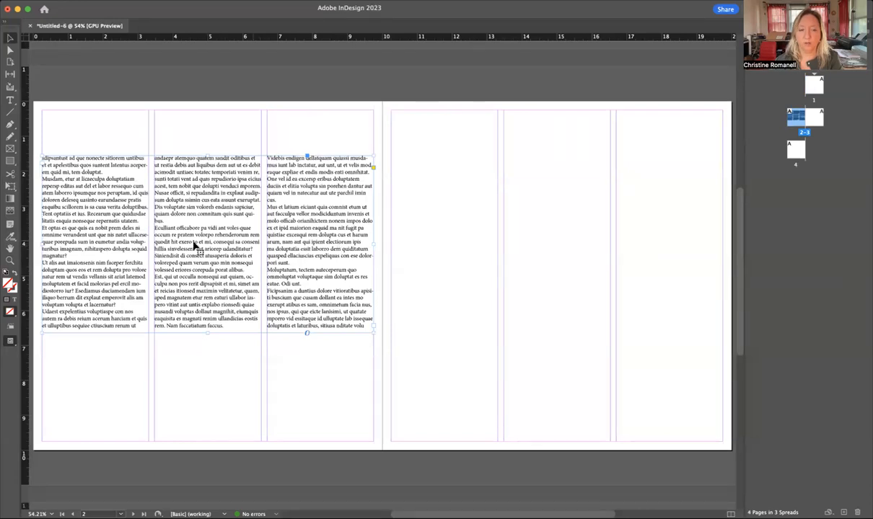
- Highlight passages in the first and second text columns to check how the text flows through the frame
key(t)
triple_click(101, 214)
drag(84, 185, 131, 299)
drag(195, 235, 230, 287)
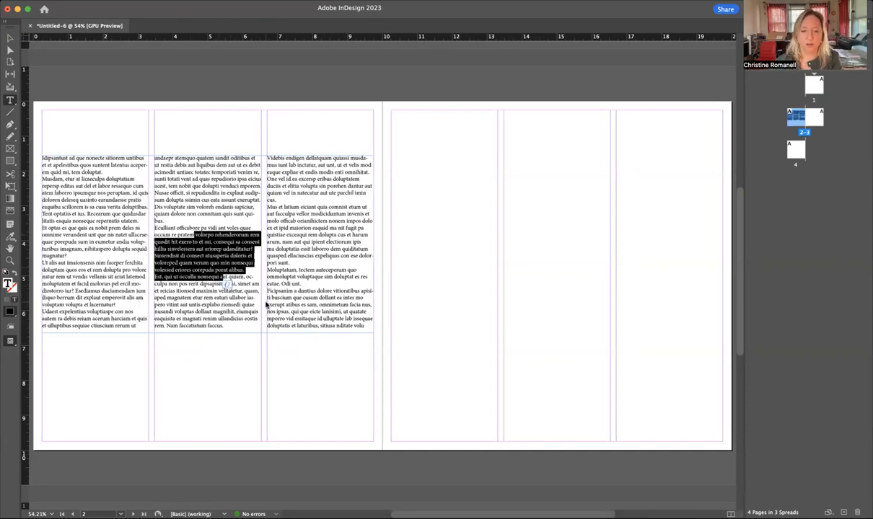
- Draw an image frame about 5.1 × 3.6 in over the first two text columns and place 5 Point Conjunction.jpg in it
click(10, 150)
drag(85, 136, 264, 262)
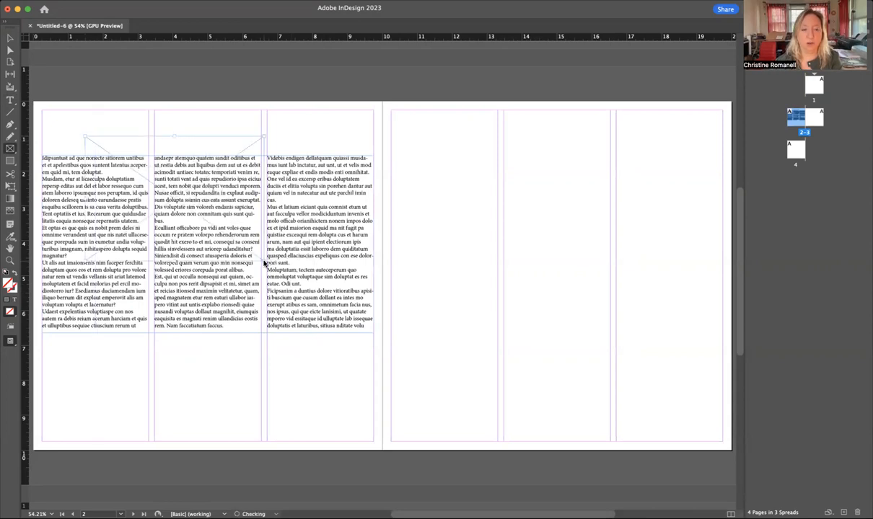
click(90, 0)
mouse_move(69, 1)
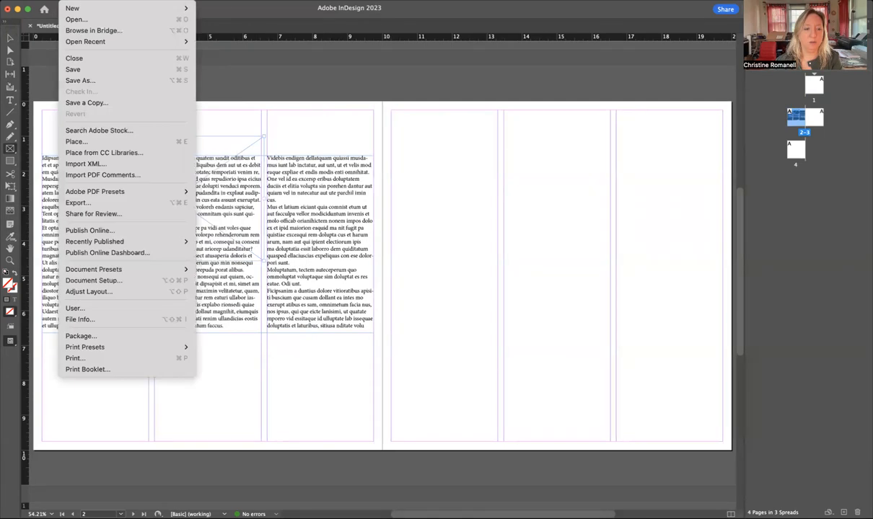
click(81, 141)
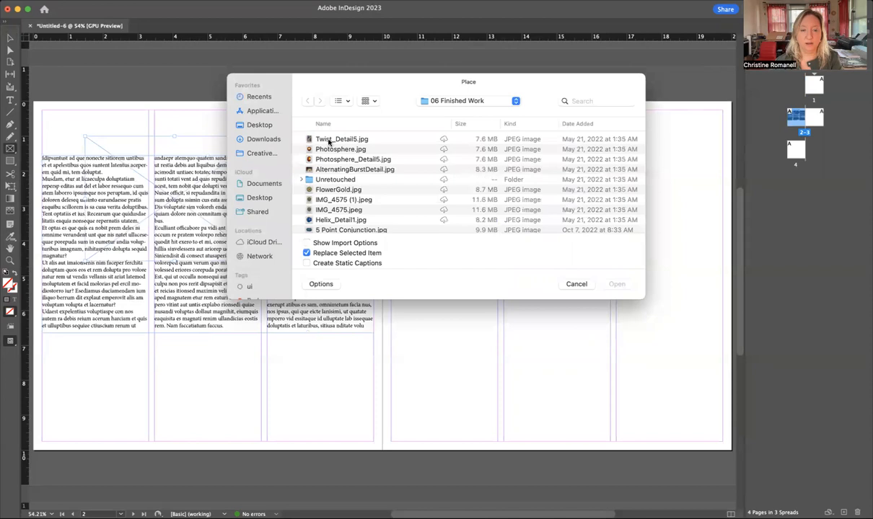
click(329, 140)
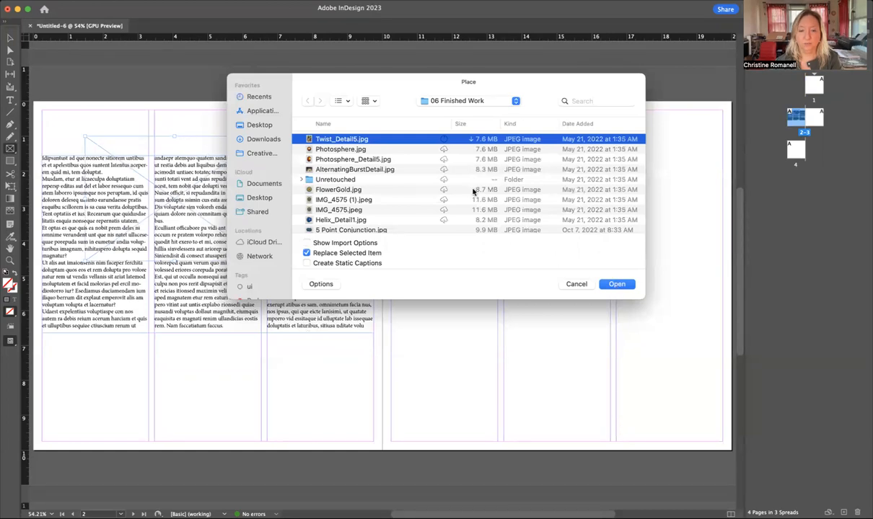
scroll(473, 191, down, 3)
click(424, 184)
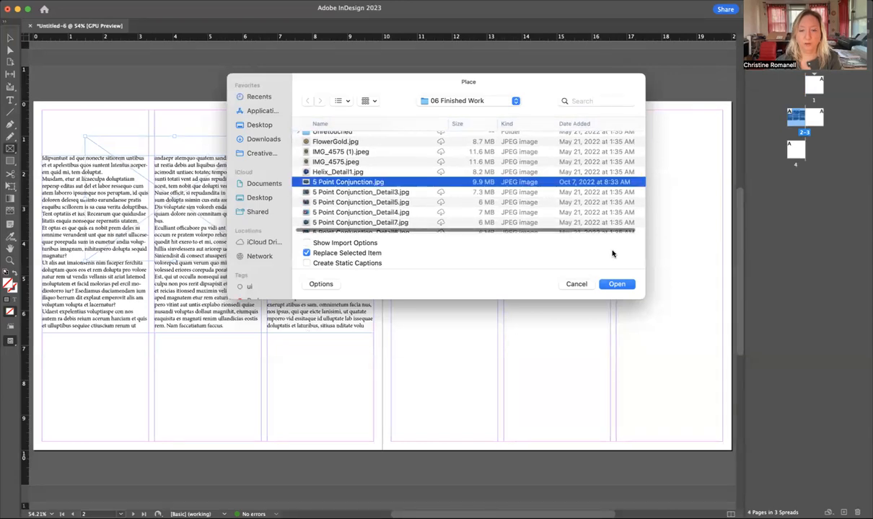
click(617, 284)
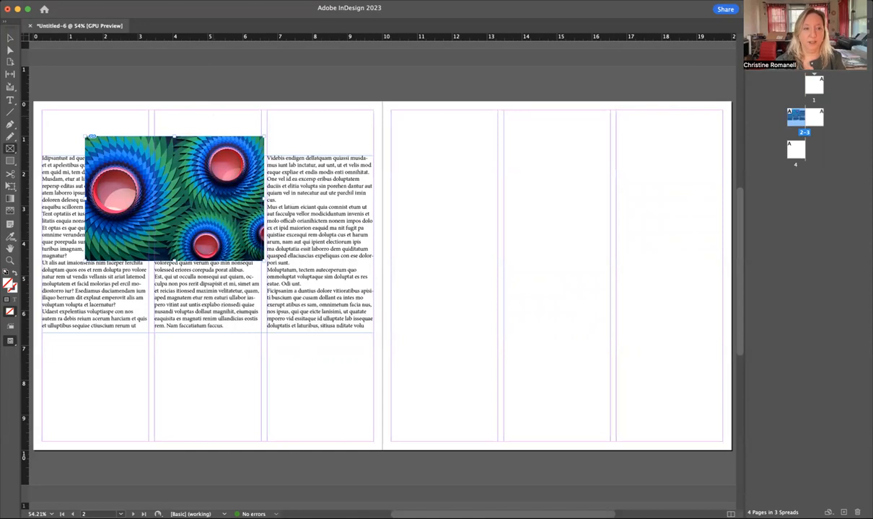
- Fit the placed image to its frame with Fill Frame Proportionally
right_click(156, 195)
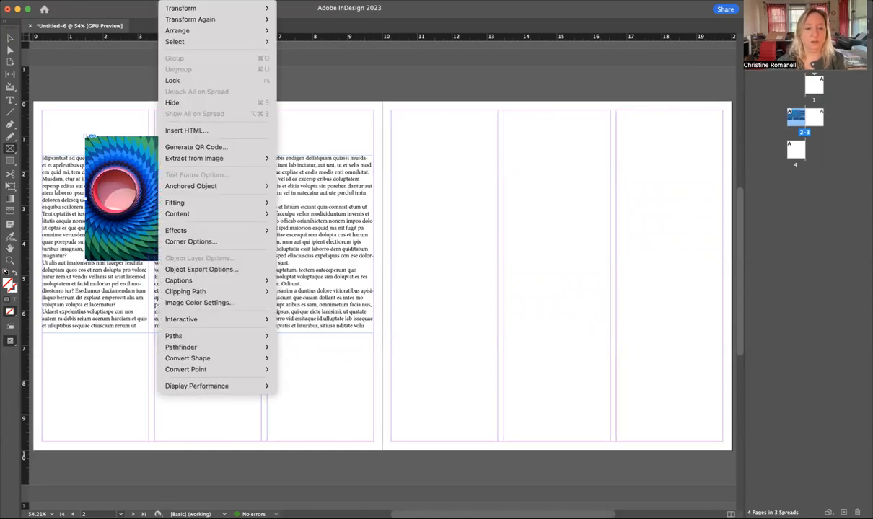
mouse_move(227, 207)
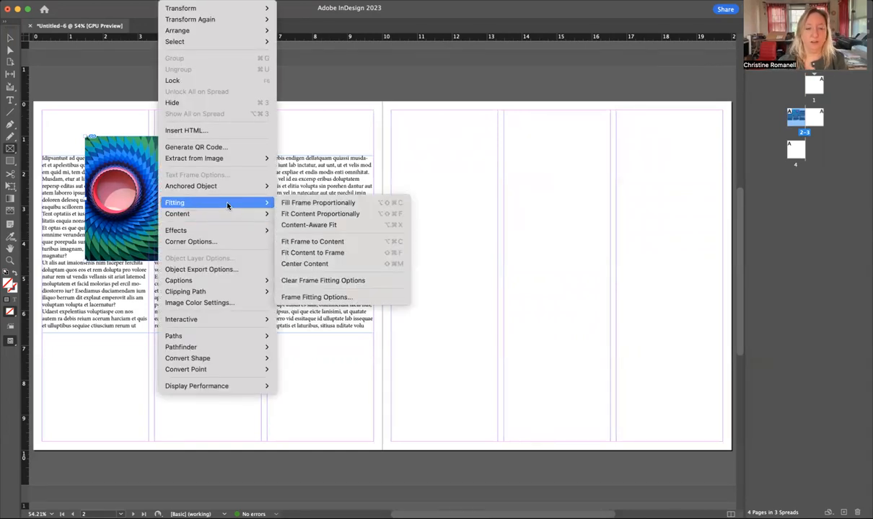
click(311, 203)
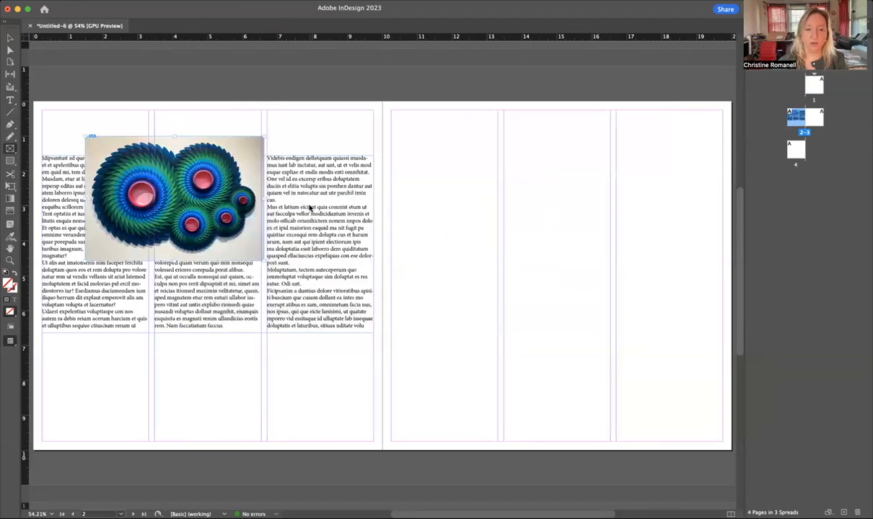
- Move the image to page 2's top-left margin corner and enlarge it with its frame to about 7 × 4.9 in
click(11, 38)
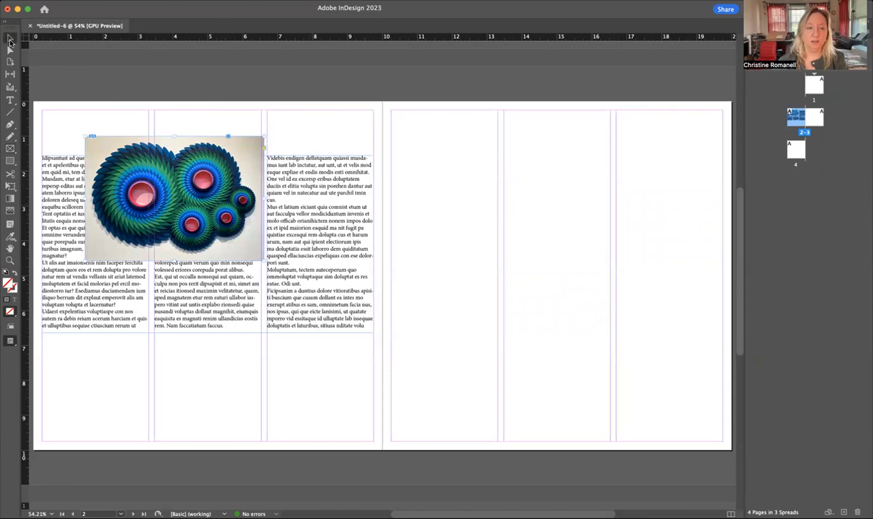
mouse_move(236, 256)
mouse_down()
mouse_move(192, 239)
mouse_move(246, 262)
mouse_up()
drag(216, 224, 201, 192)
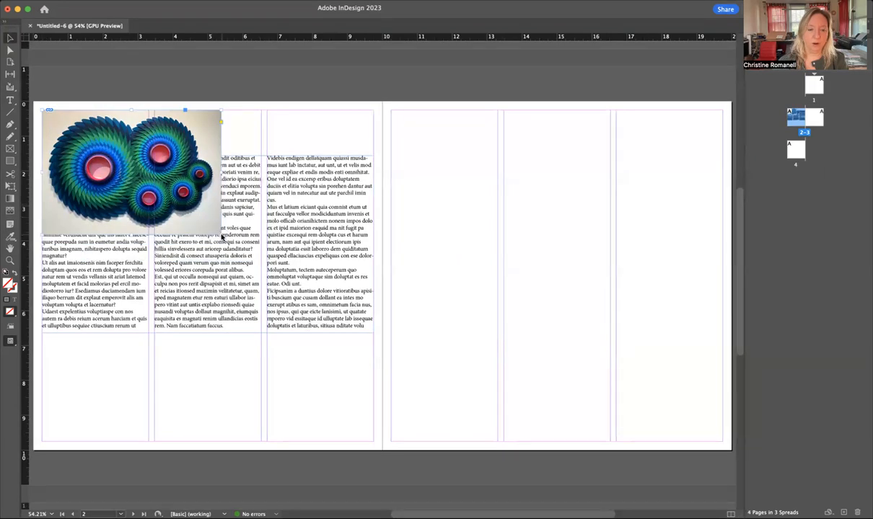
drag(222, 237, 246, 253)
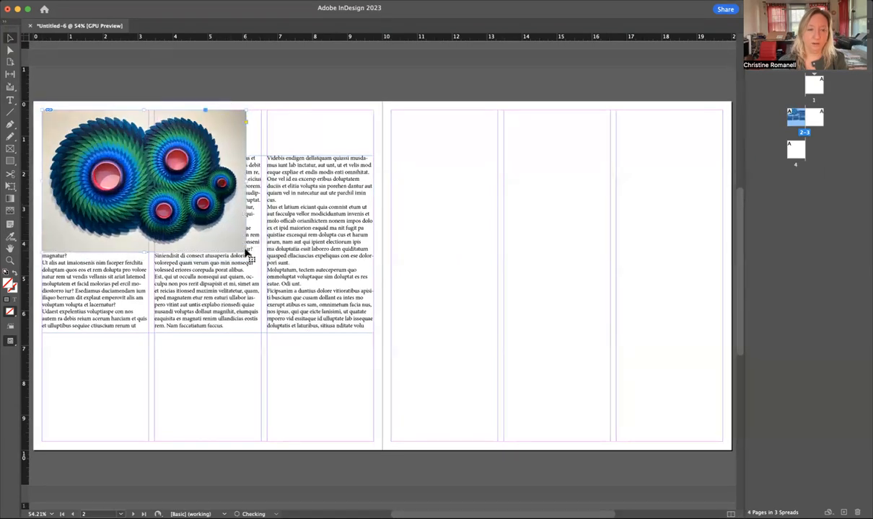
drag(246, 255, 266, 266)
drag(252, 230, 270, 247)
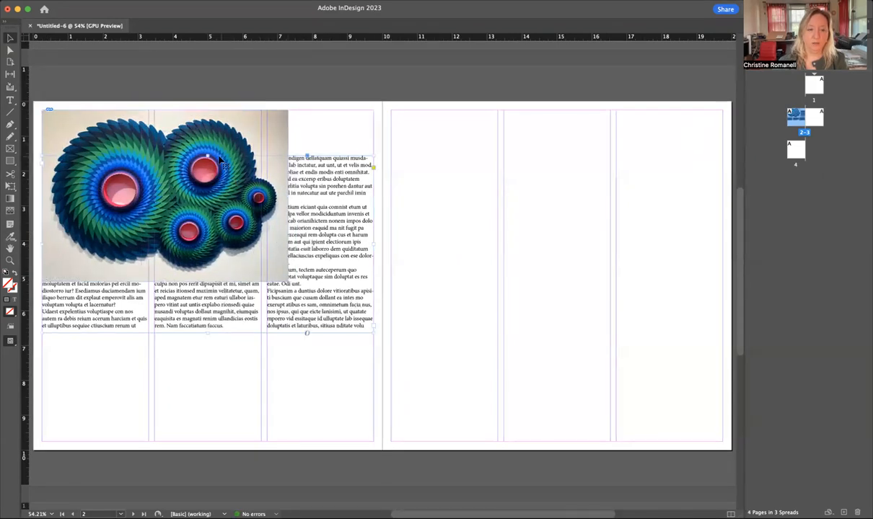
- Resize the three-column text frame to about 3.1 in tall and position it below the image, starting about 5.5 in down the page
drag(210, 326, 217, 430)
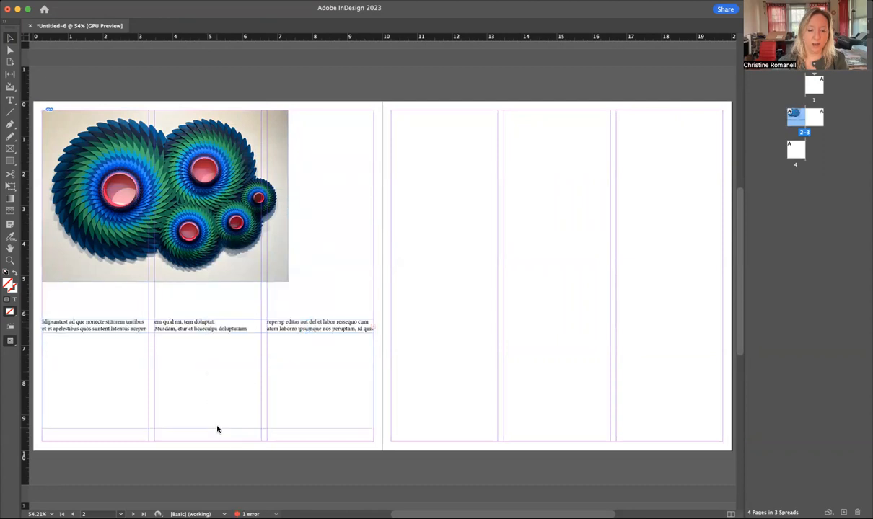
drag(220, 373, 222, 349)
- Reduce the image and resize its frame to about 6.3 × 4.2 in, spanning the first two columns from the top margin
click(253, 217)
drag(288, 283, 263, 271)
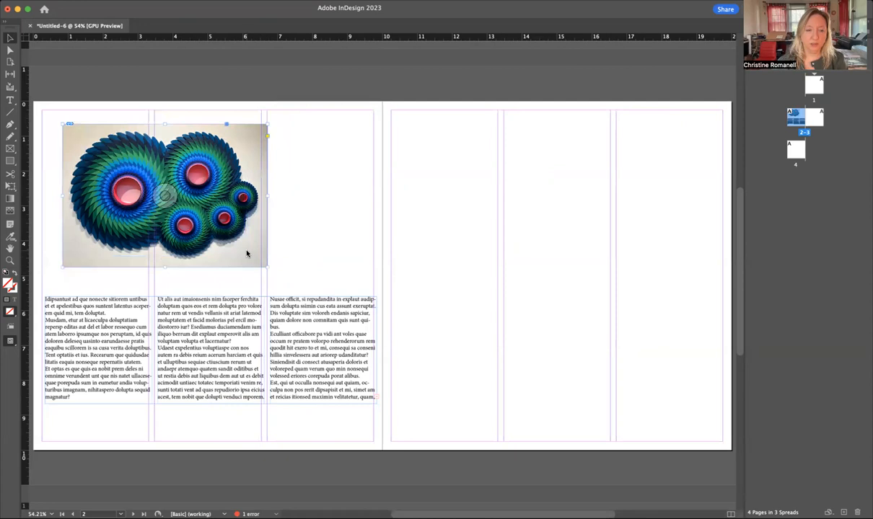
drag(216, 244, 261, 258)
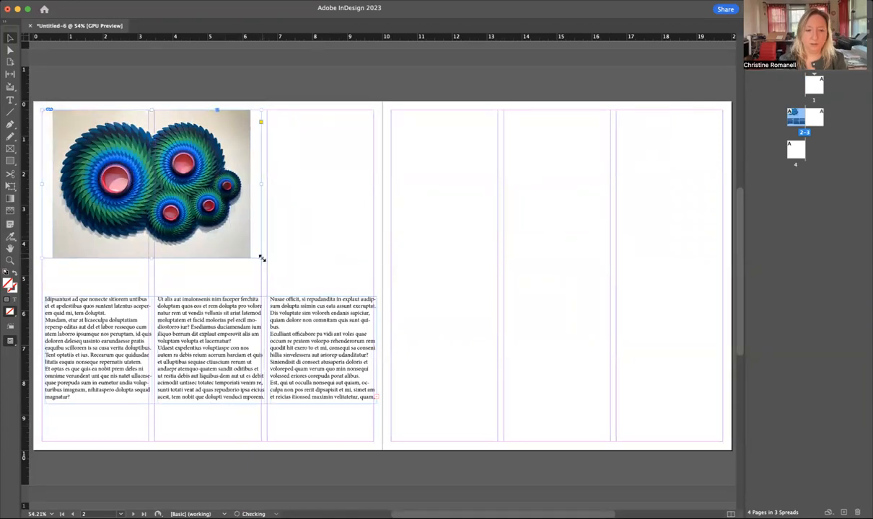
- Enlarge the picture inside its frame to about 6.6 × 5 in and reposition it to fill the two-column frame
click(11, 49)
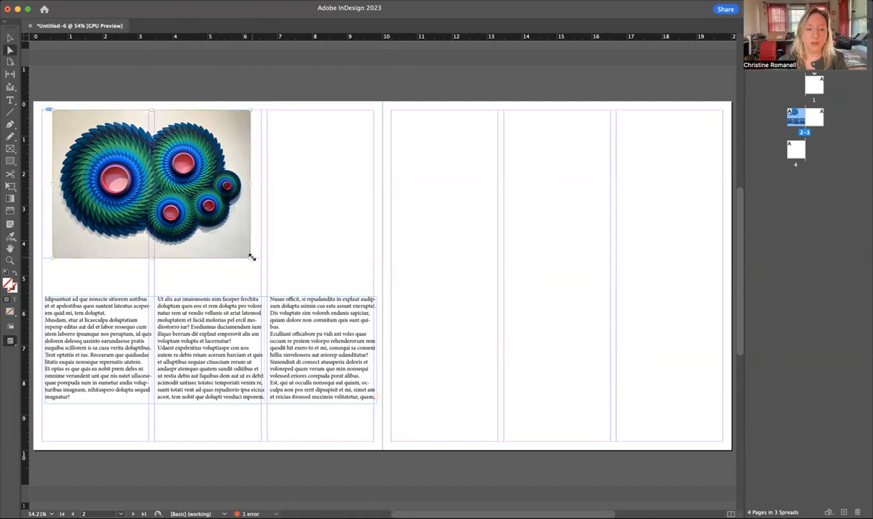
drag(250, 257, 274, 275)
drag(52, 276, 41, 283)
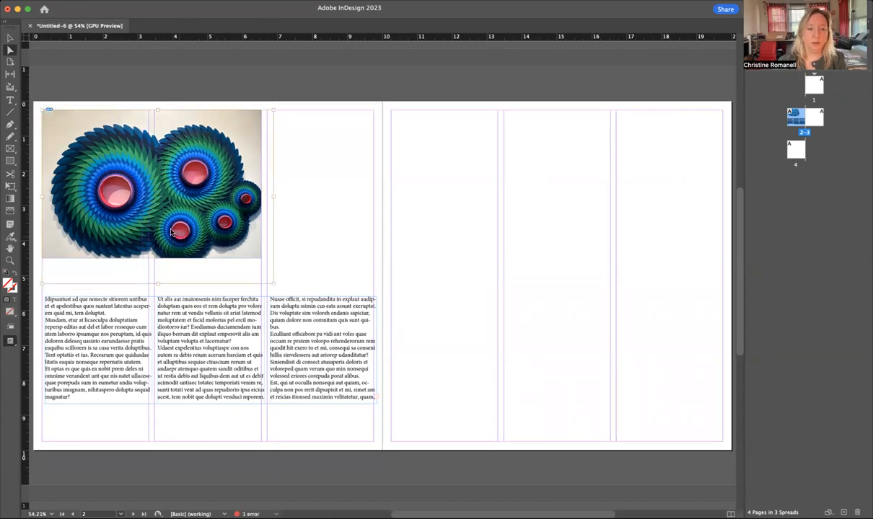
drag(171, 231, 158, 219)
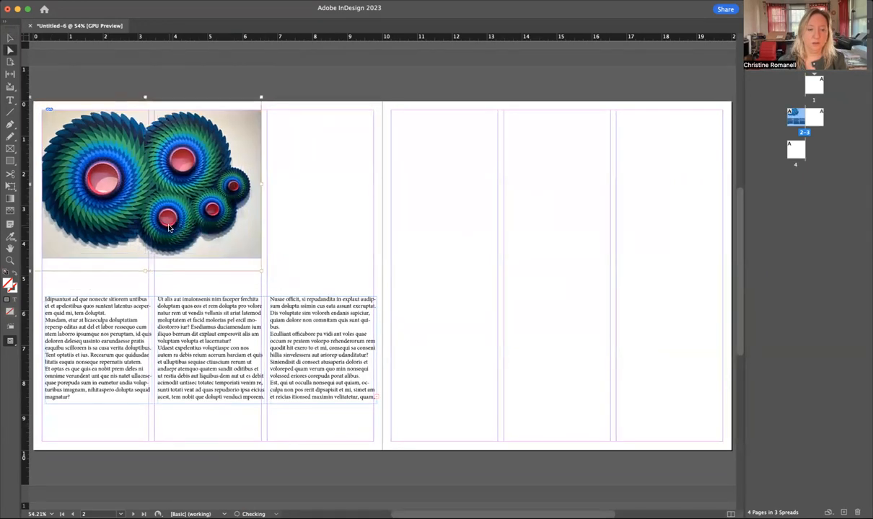
click(286, 254)
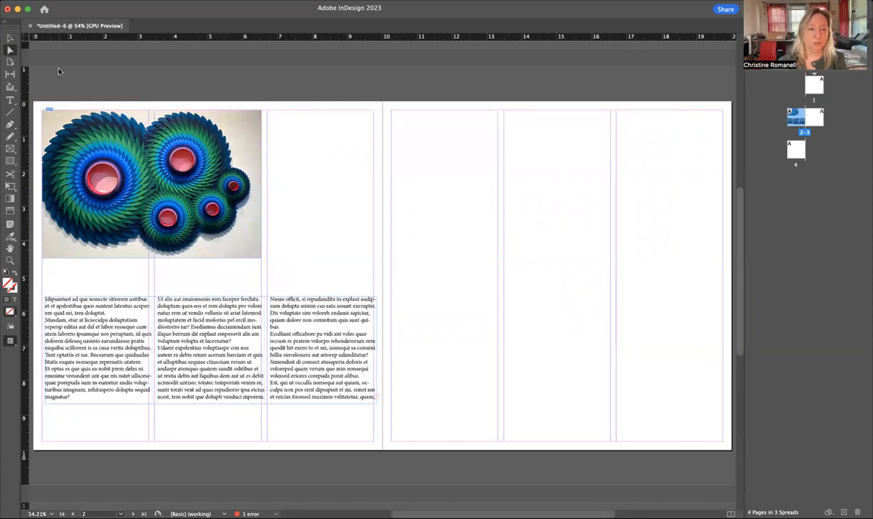
- Move the image with its frame down to start about 1 in below page 2's top edge, keeping it across the first two columns
click(9, 48)
click(184, 202)
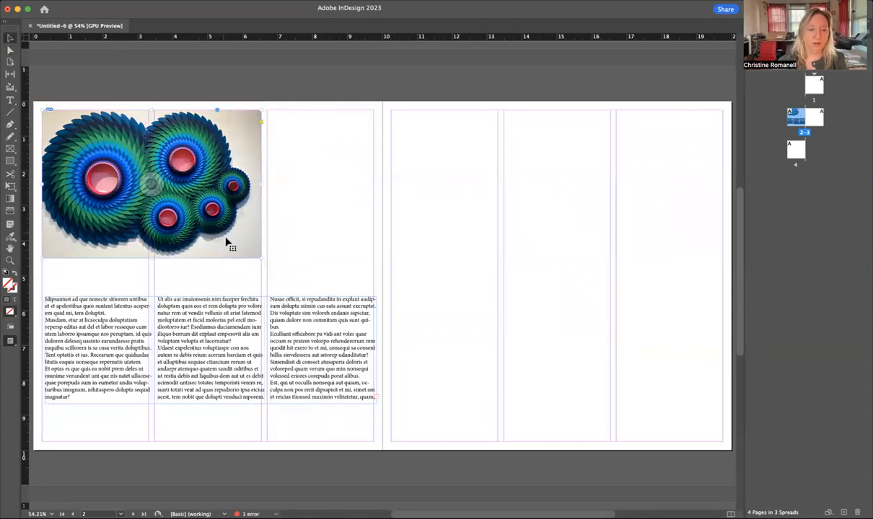
drag(226, 268, 232, 270)
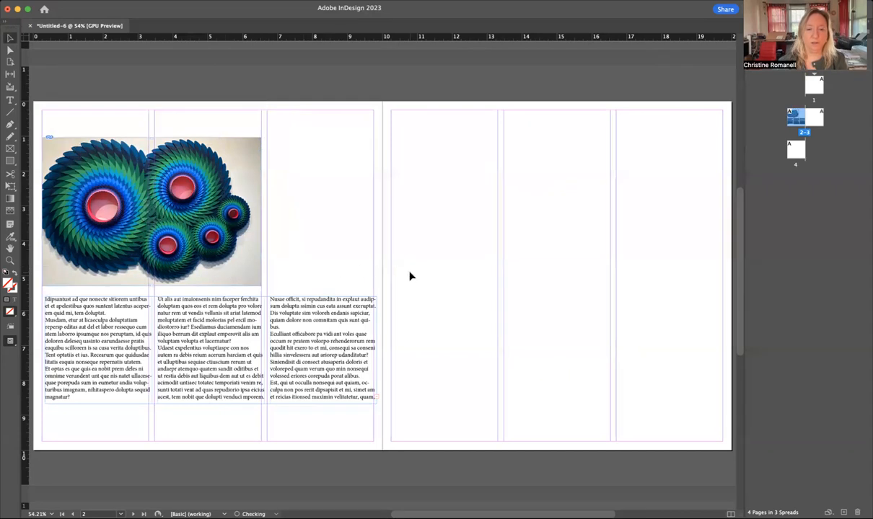
- Narrow page 2's text frame to end at the outer edge of the third column and lengthen it to about 3.8 in tall
click(360, 345)
drag(377, 351, 370, 351)
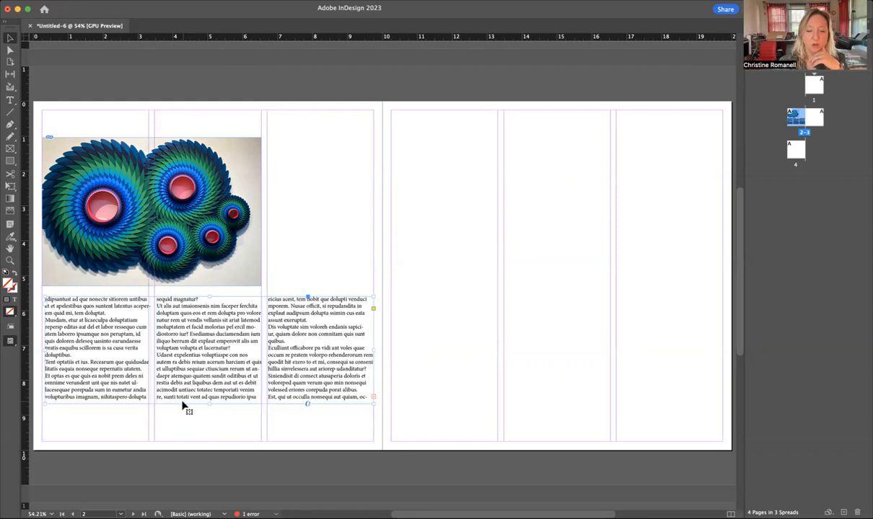
click(213, 409)
click(210, 404)
drag(209, 405, 209, 432)
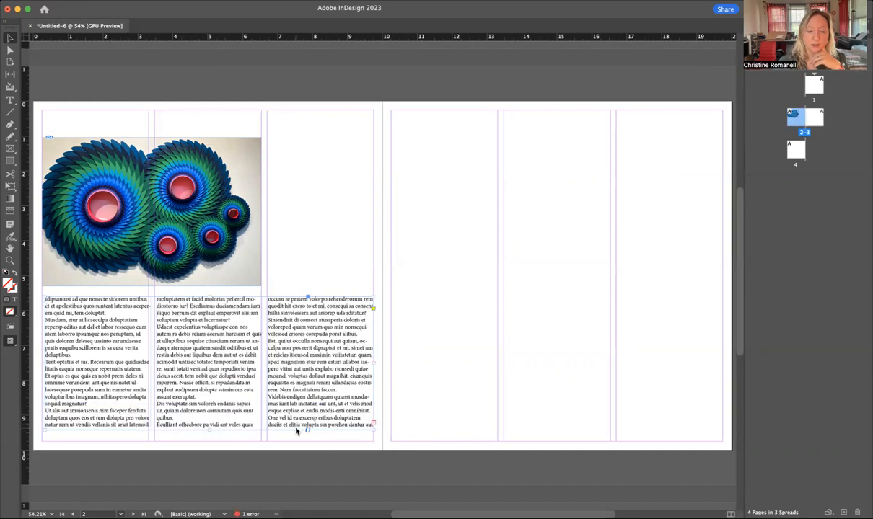
- Thread page 2's overset text into a new frame drawn on page 3 and divide that frame into 3 columns
click(374, 424)
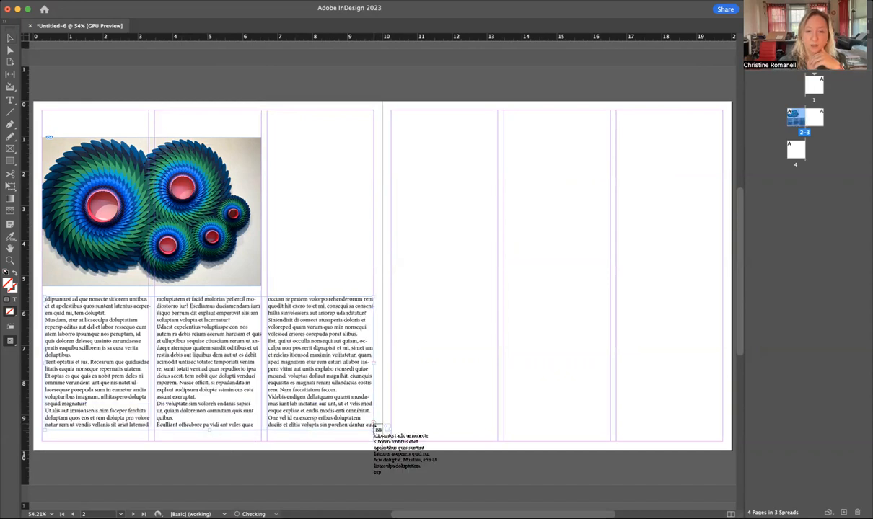
drag(390, 112, 680, 348)
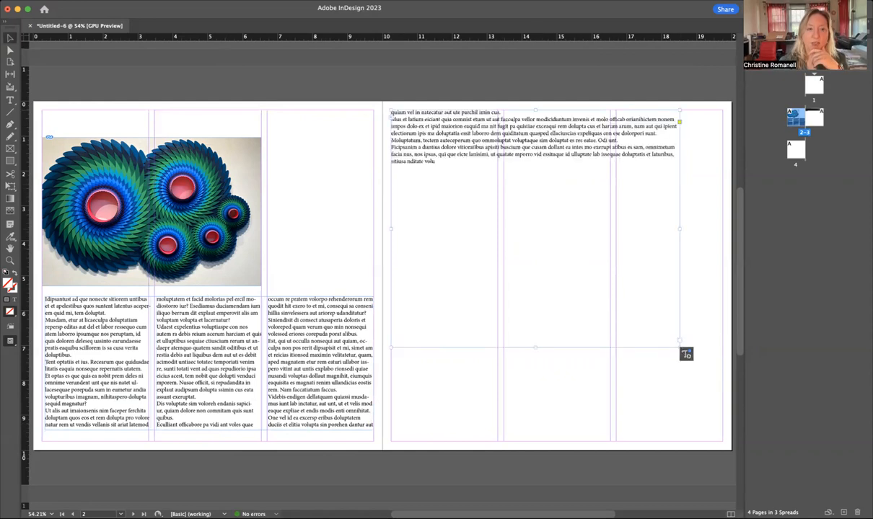
right_click(160, 110)
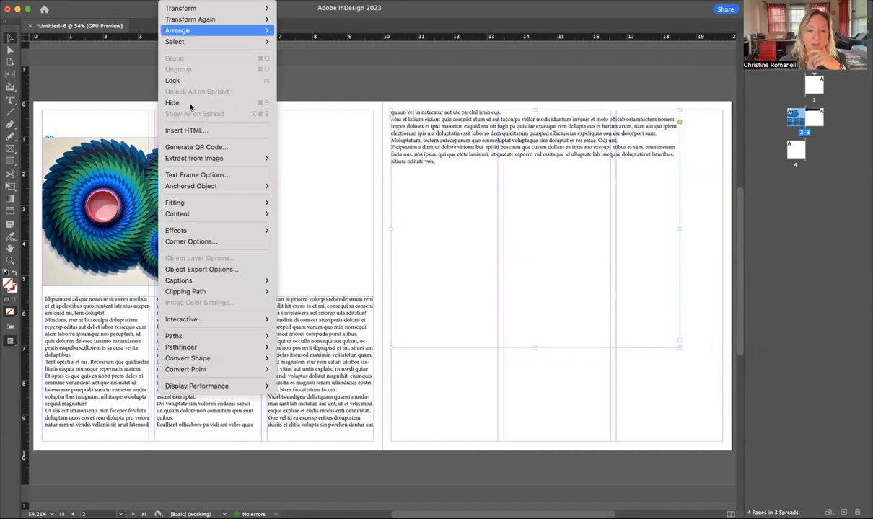
click(195, 175)
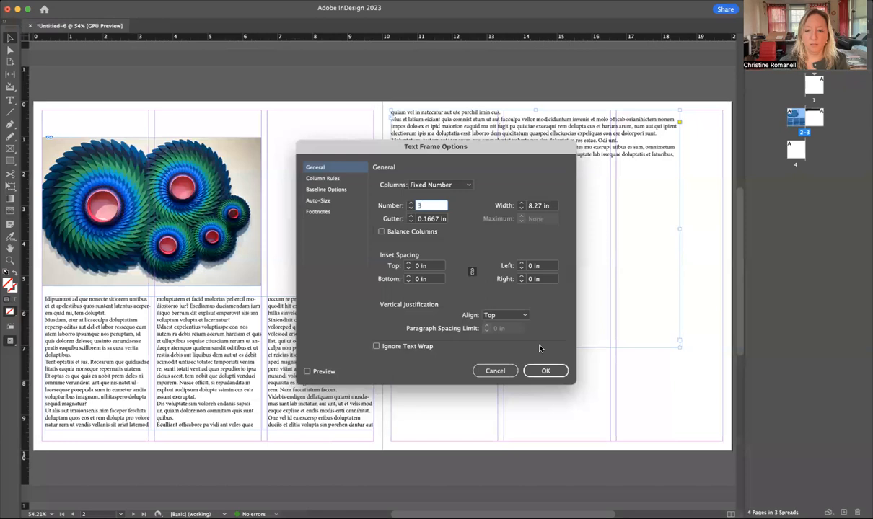
click(546, 371)
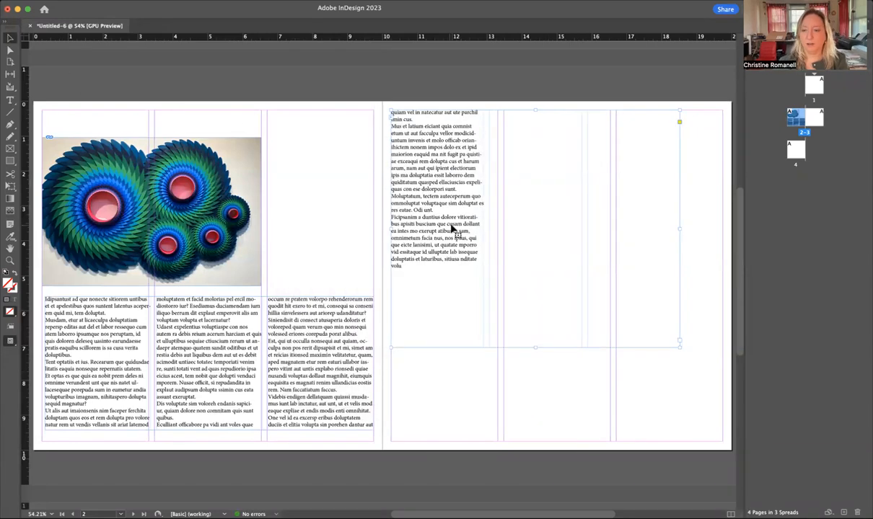
- Widen page 3's text frame to the full margin width and resize it to about 3.5 in tall, top-aligned with page 2's text
drag(679, 228, 722, 228)
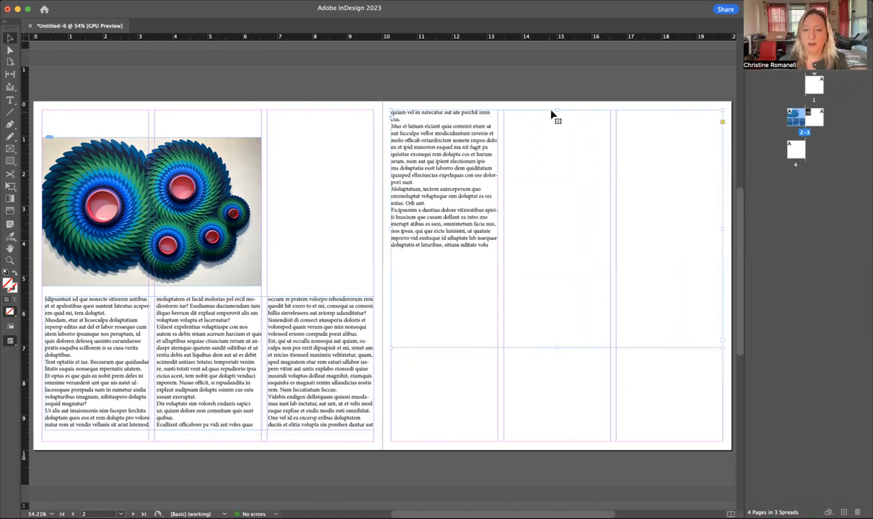
drag(556, 109, 555, 297)
drag(556, 349, 554, 419)
click(426, 238)
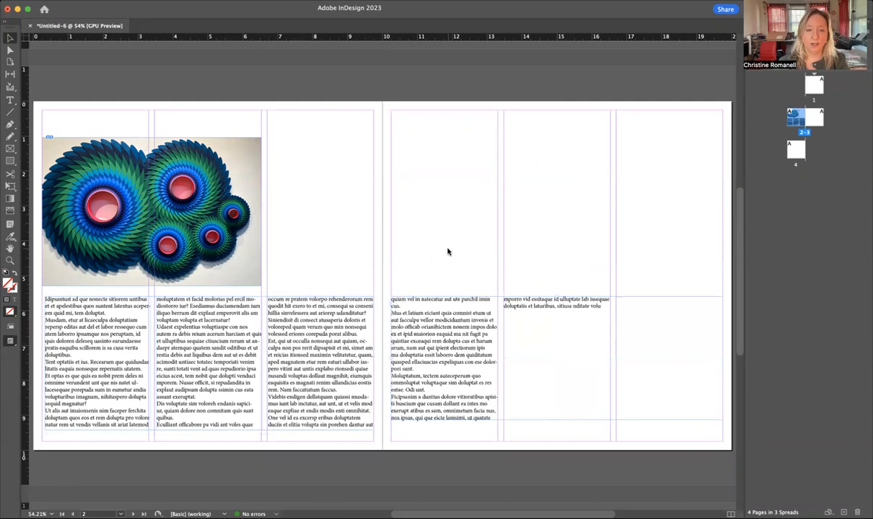
- Draw a text frame about 11.6 × 4.9 in across the spread beside the image and enter "HEADLINE HERE"
click(9, 100)
drag(284, 133, 687, 301)
text(HEADLINE HERE)
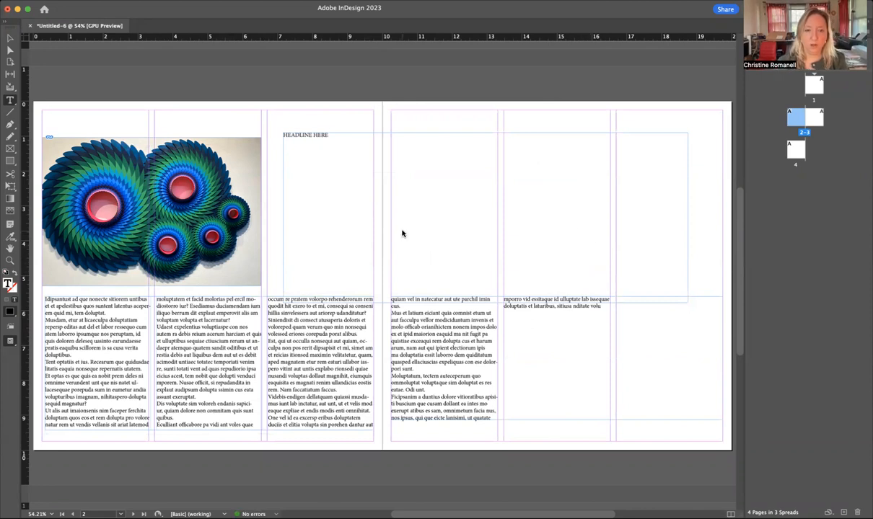
- Set the headline's font size to 100 pt, and increase it to 150 pt
triple_click(314, 136)
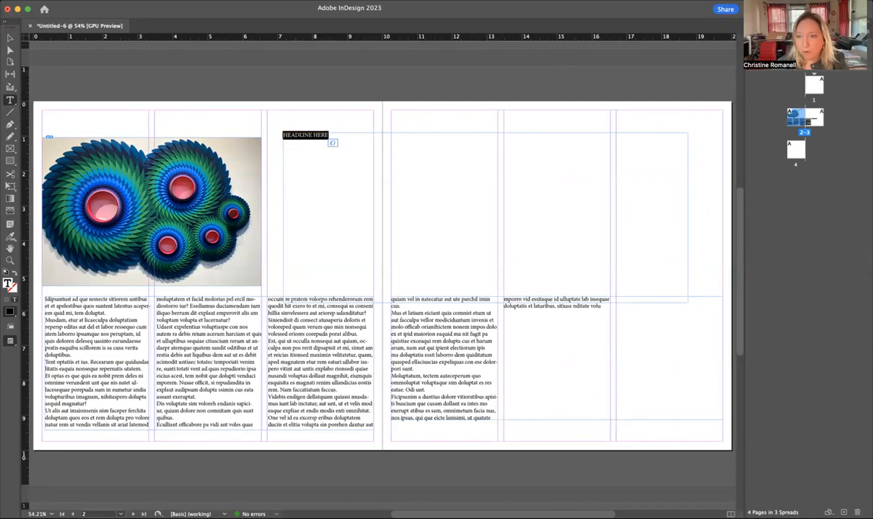
click(765, 29)
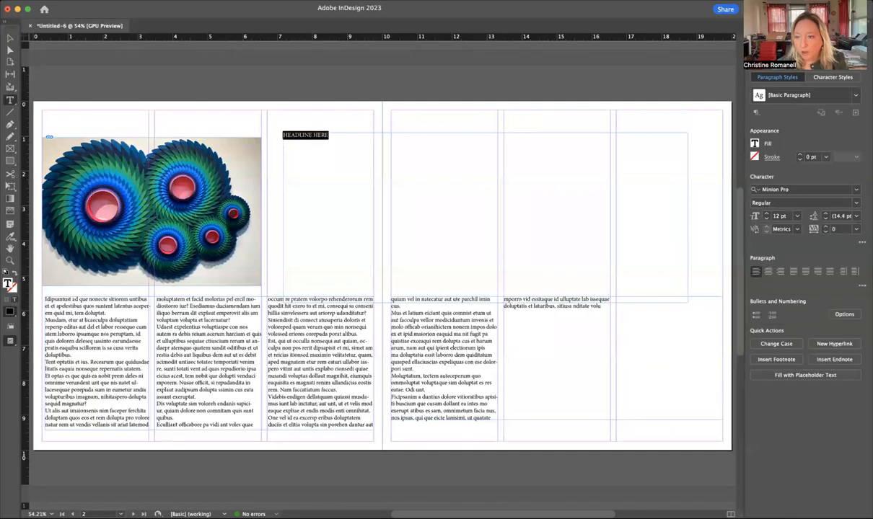
double_click(776, 217)
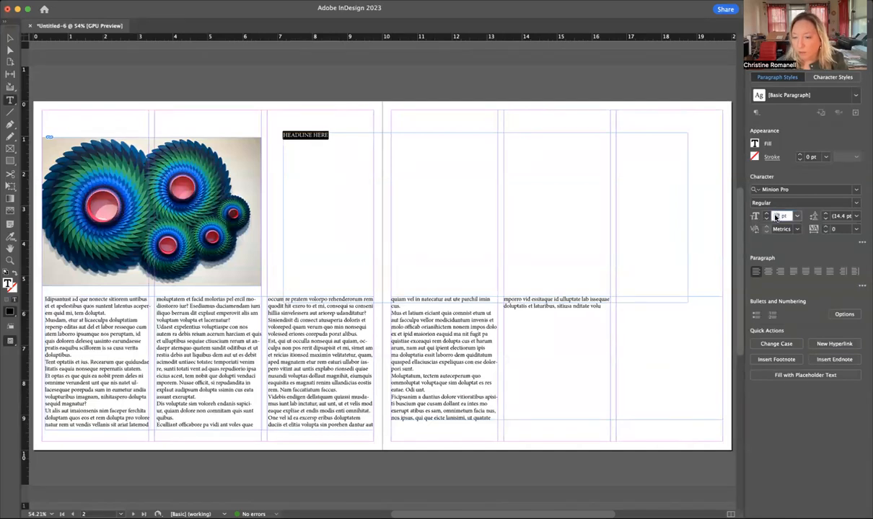
text(100)
key(Return)
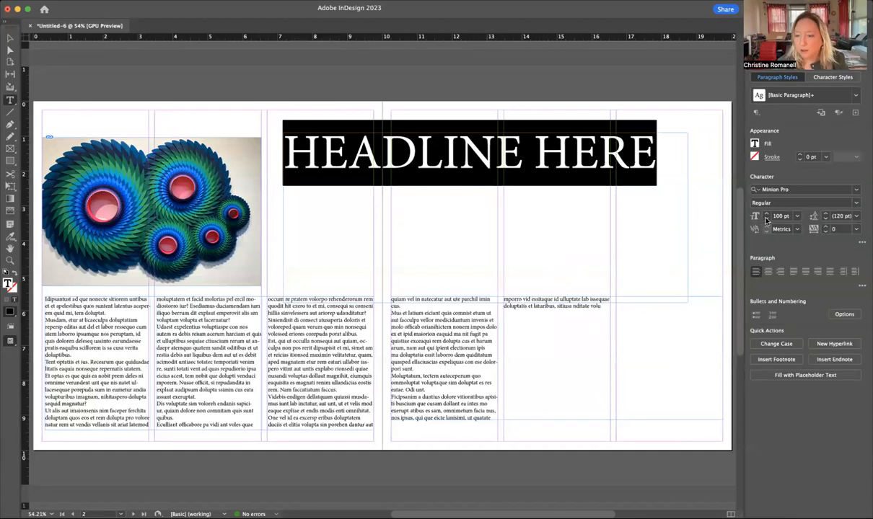
double_click(778, 216)
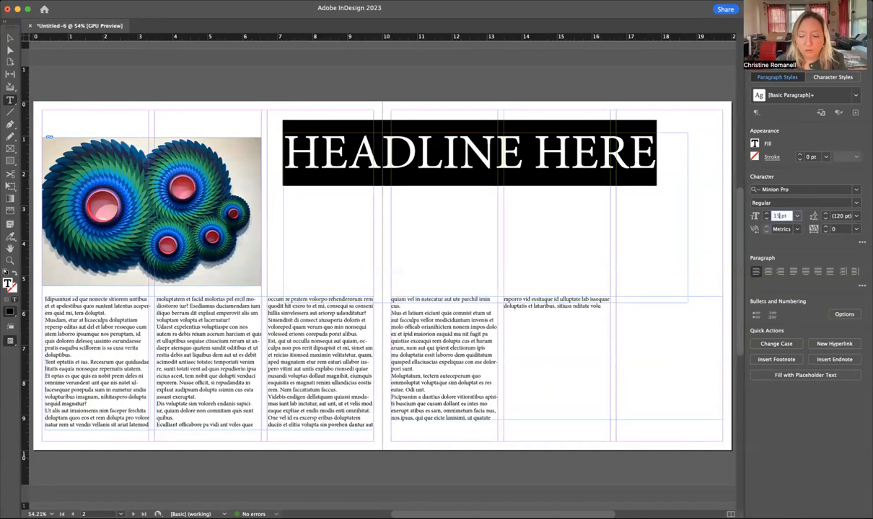
text(150)
key(Return)
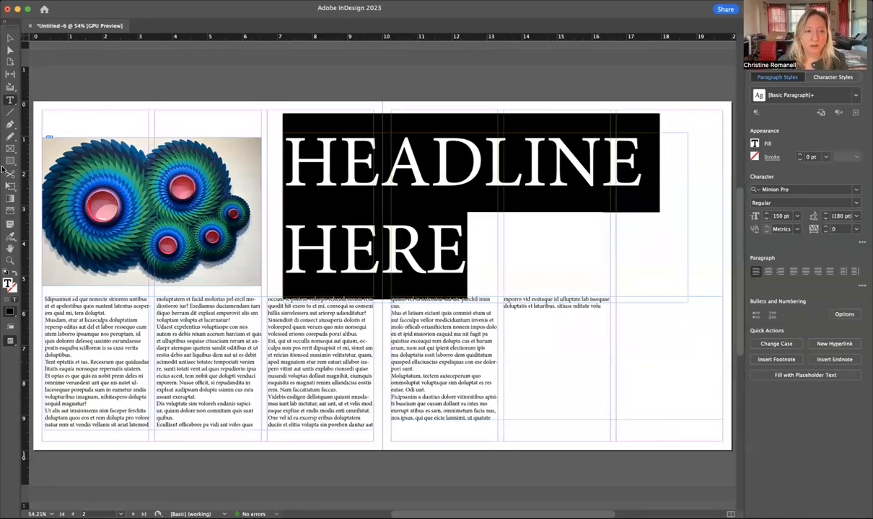
- Move the headline frame beside the image to about X 6.96 in, Y 0.94 in
click(10, 38)
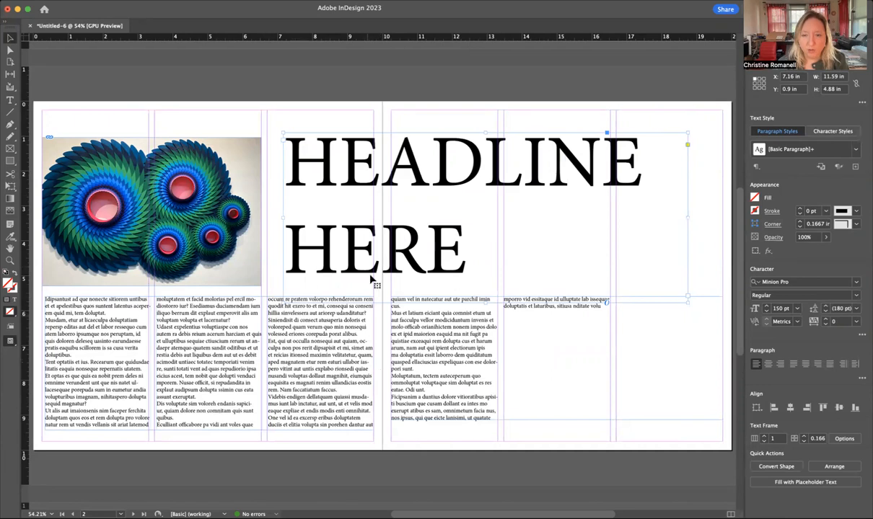
mouse_move(426, 180)
mouse_down()
mouse_move(438, 184)
mouse_move(421, 180)
mouse_move(445, 177)
mouse_move(436, 174)
mouse_up()
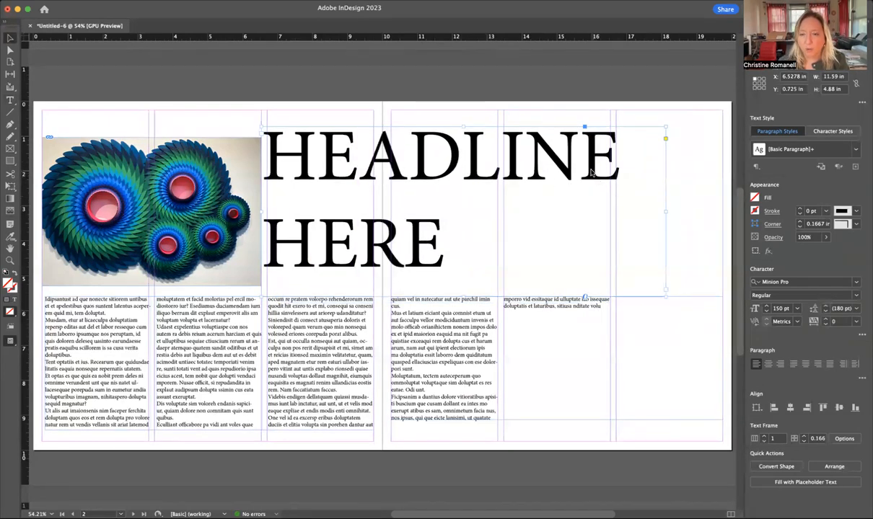
drag(397, 254, 413, 254)
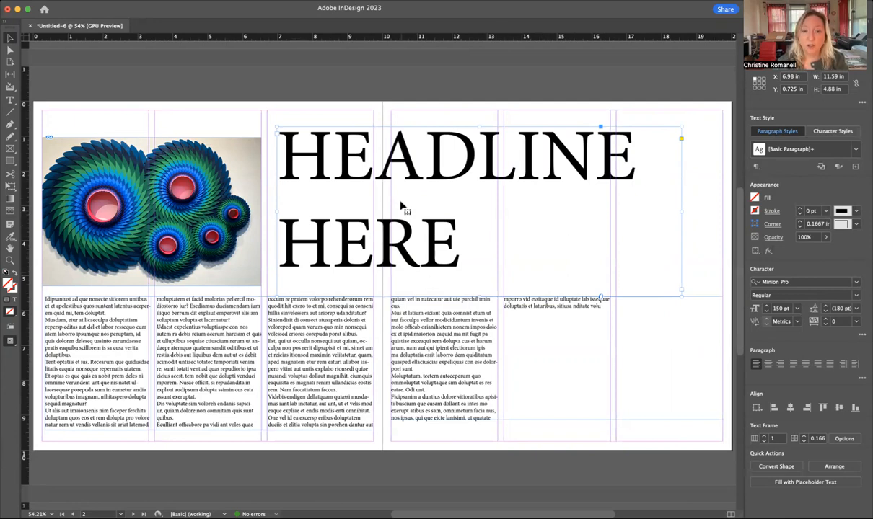
drag(412, 170, 412, 178)
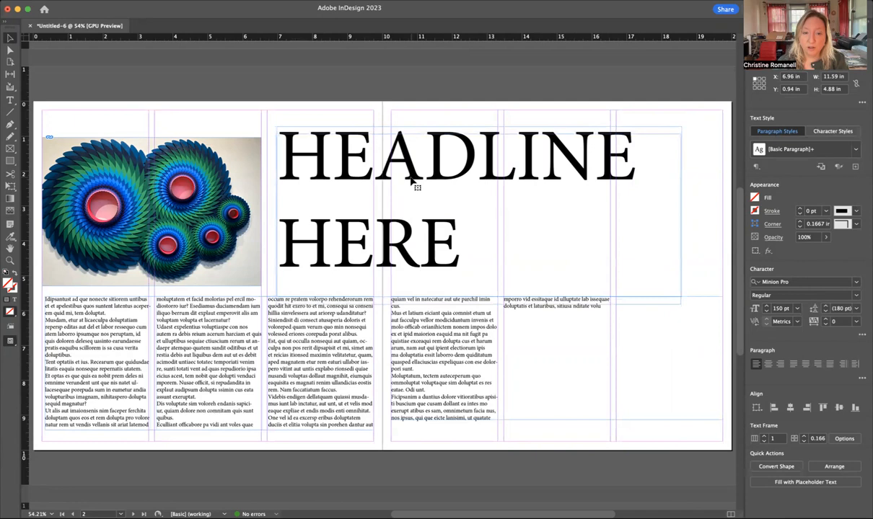